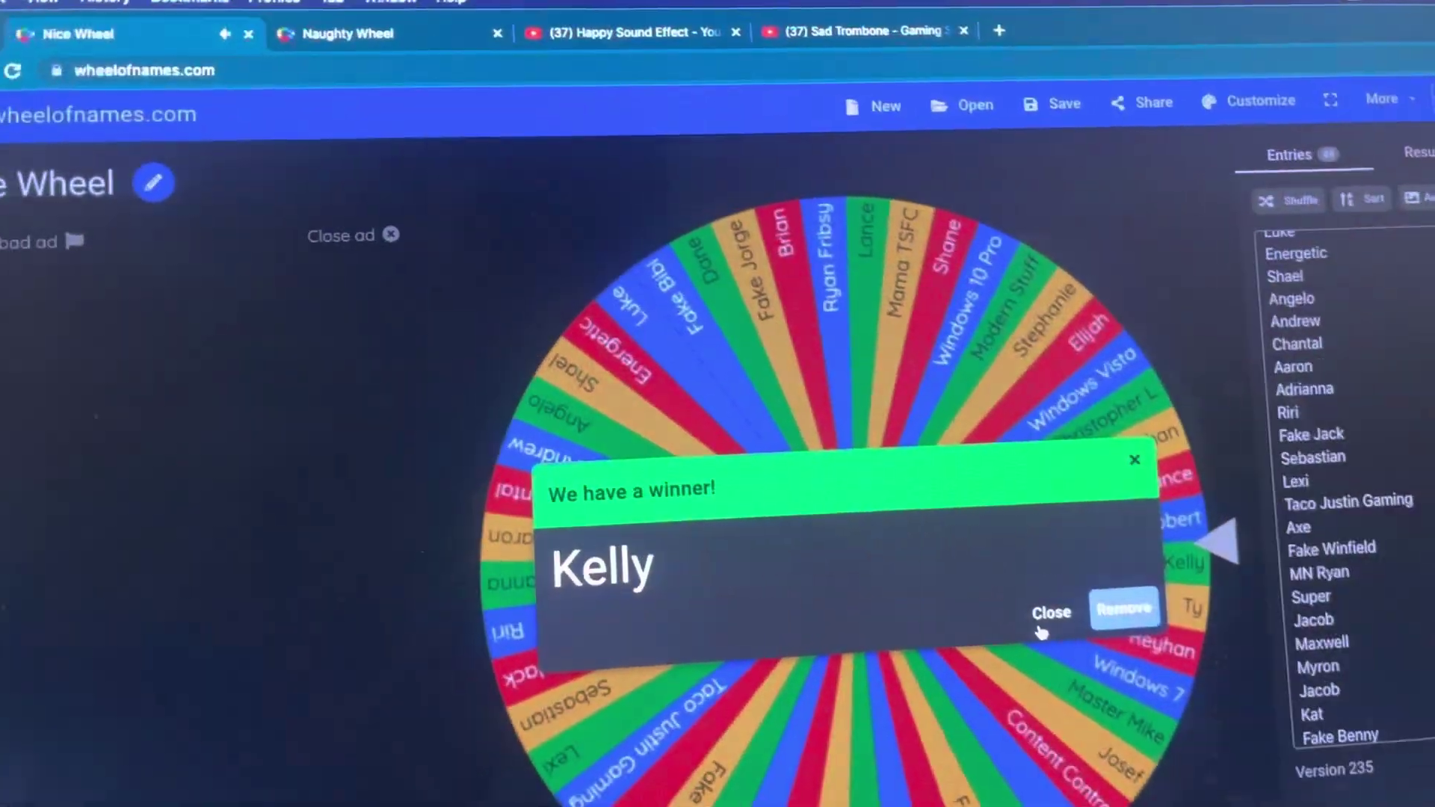
Step: Close Kelly's winner dialog and spin the Nice Wheel again, landing on Jacob
click(944, 628)
click(835, 610)
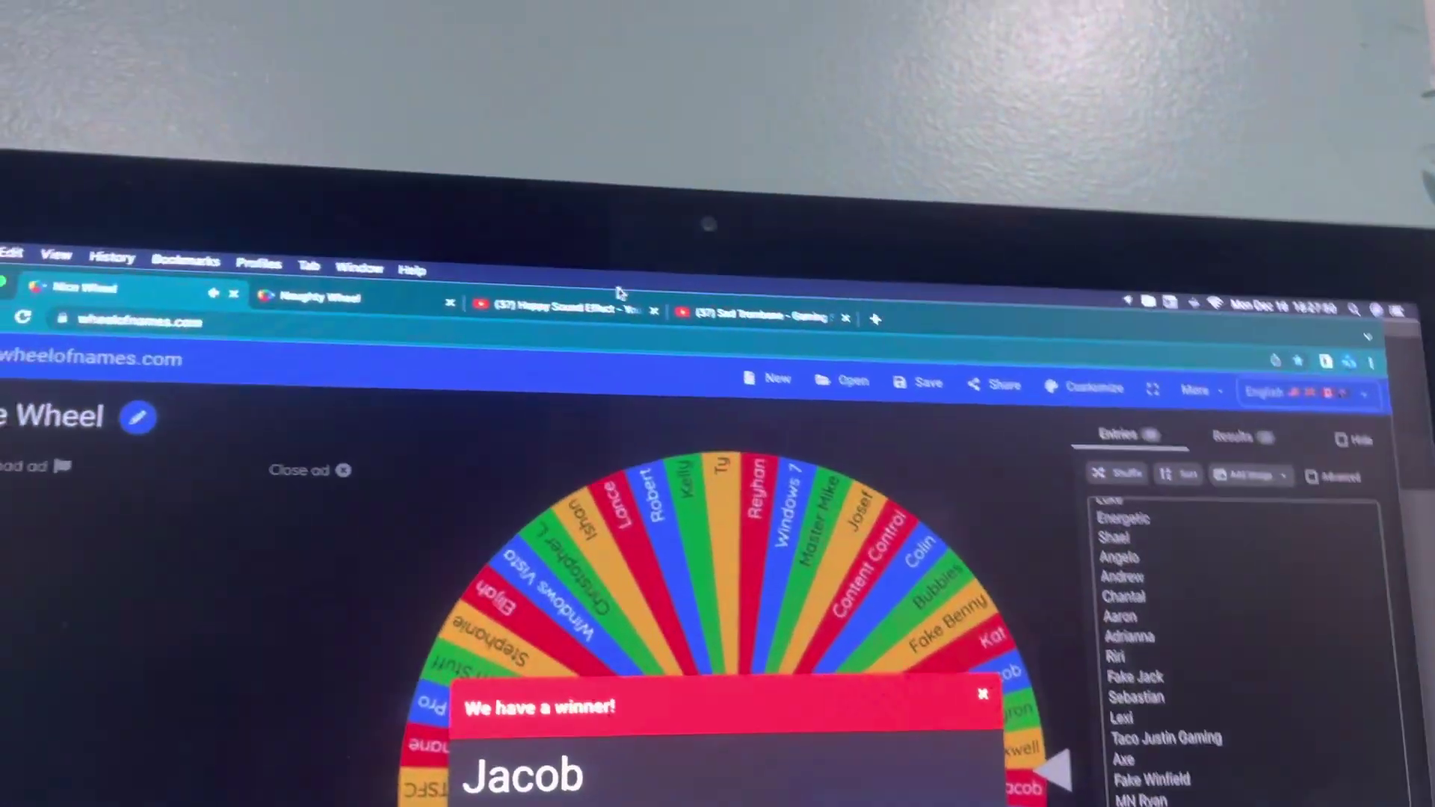
Step: Play the happy sound effect video for Jacob, then close Jacob's winner announcement
click(495, 39)
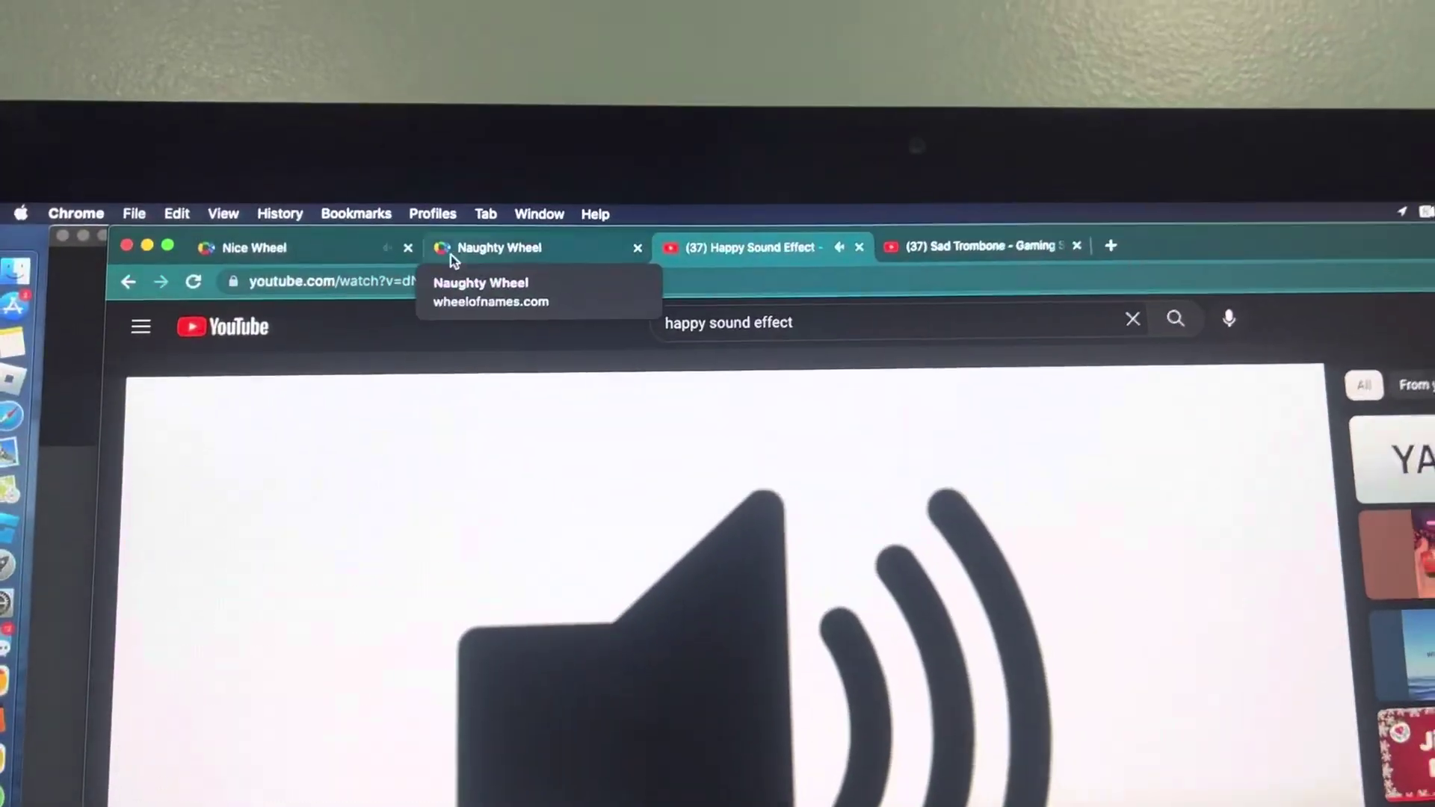
click(94, 15)
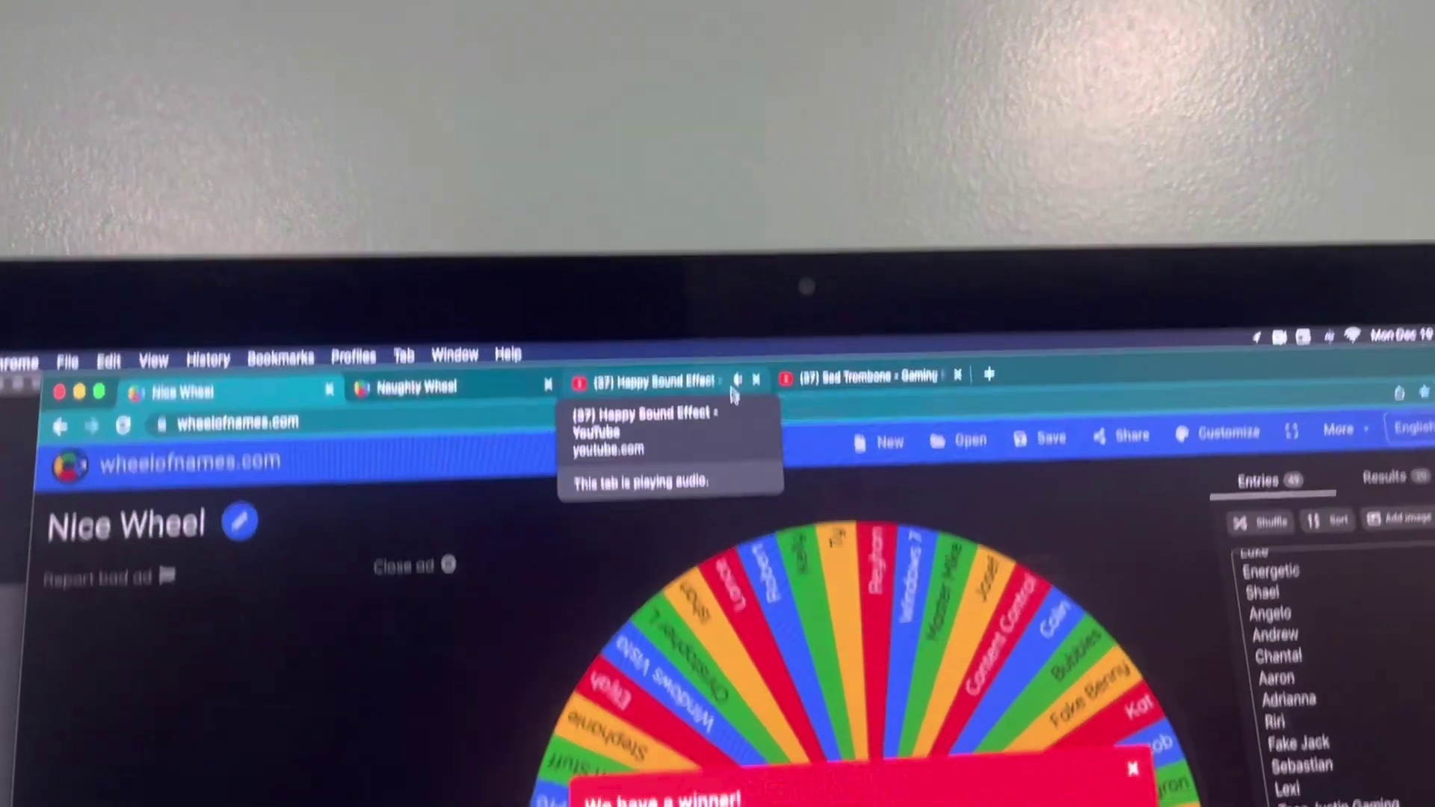
click(717, 374)
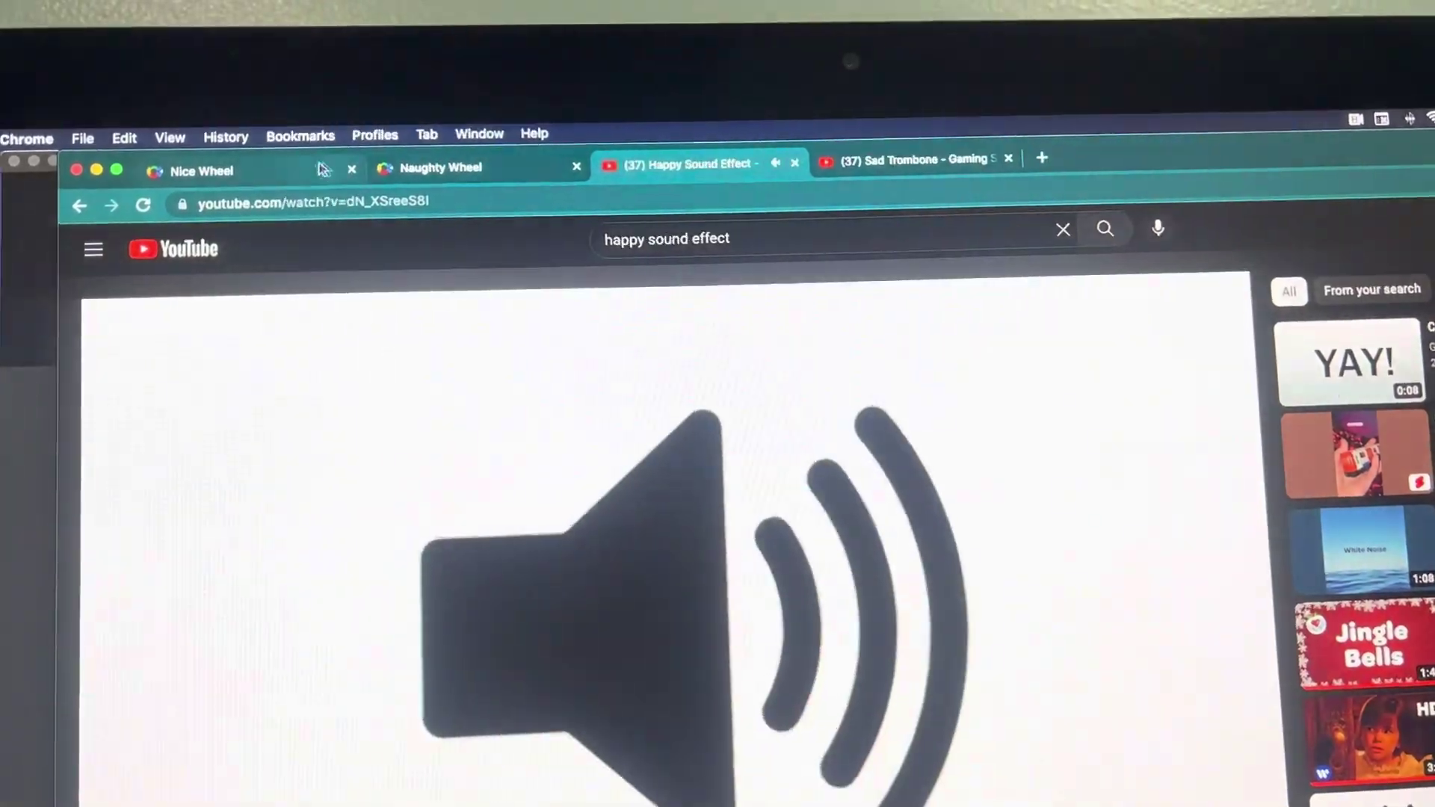
click(177, 175)
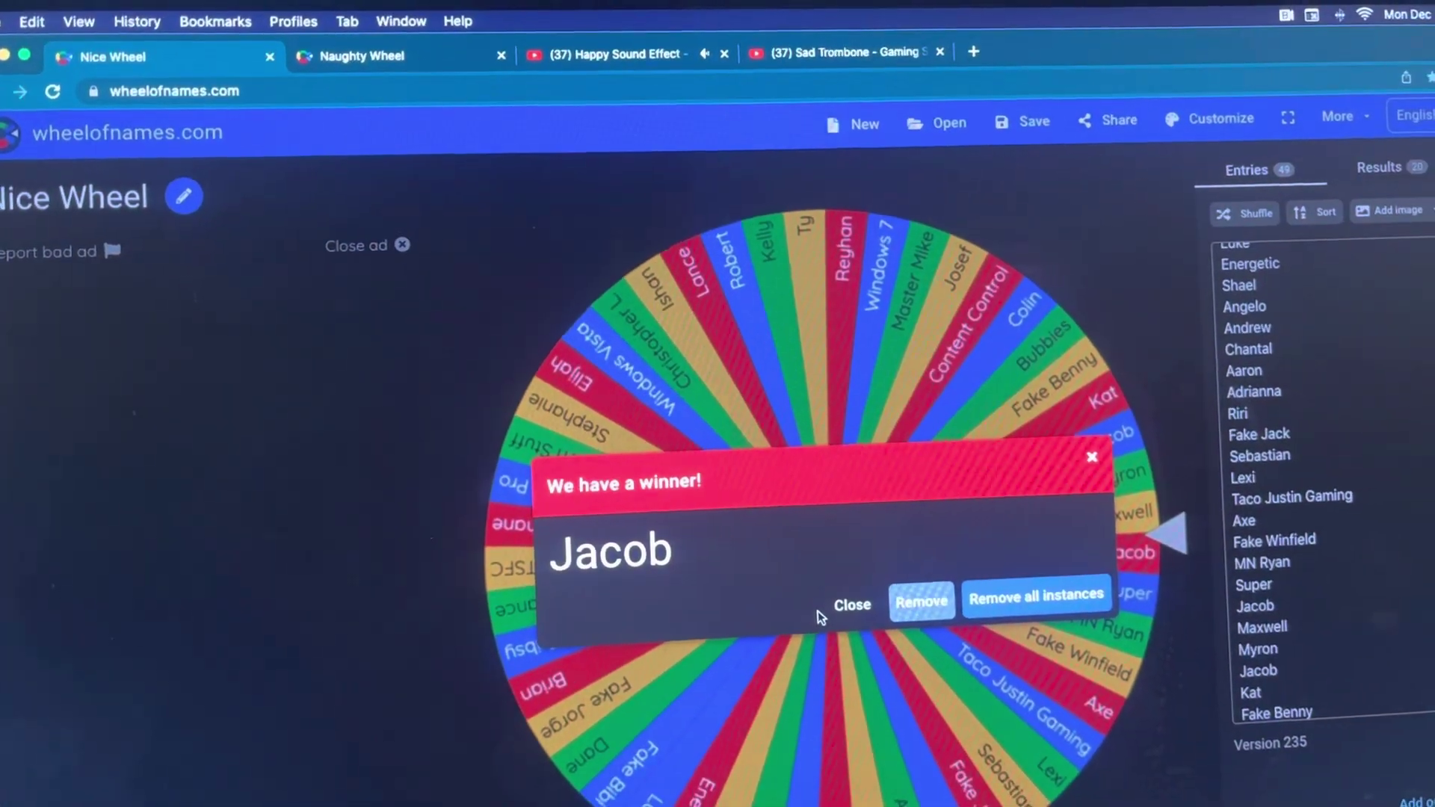
click(864, 612)
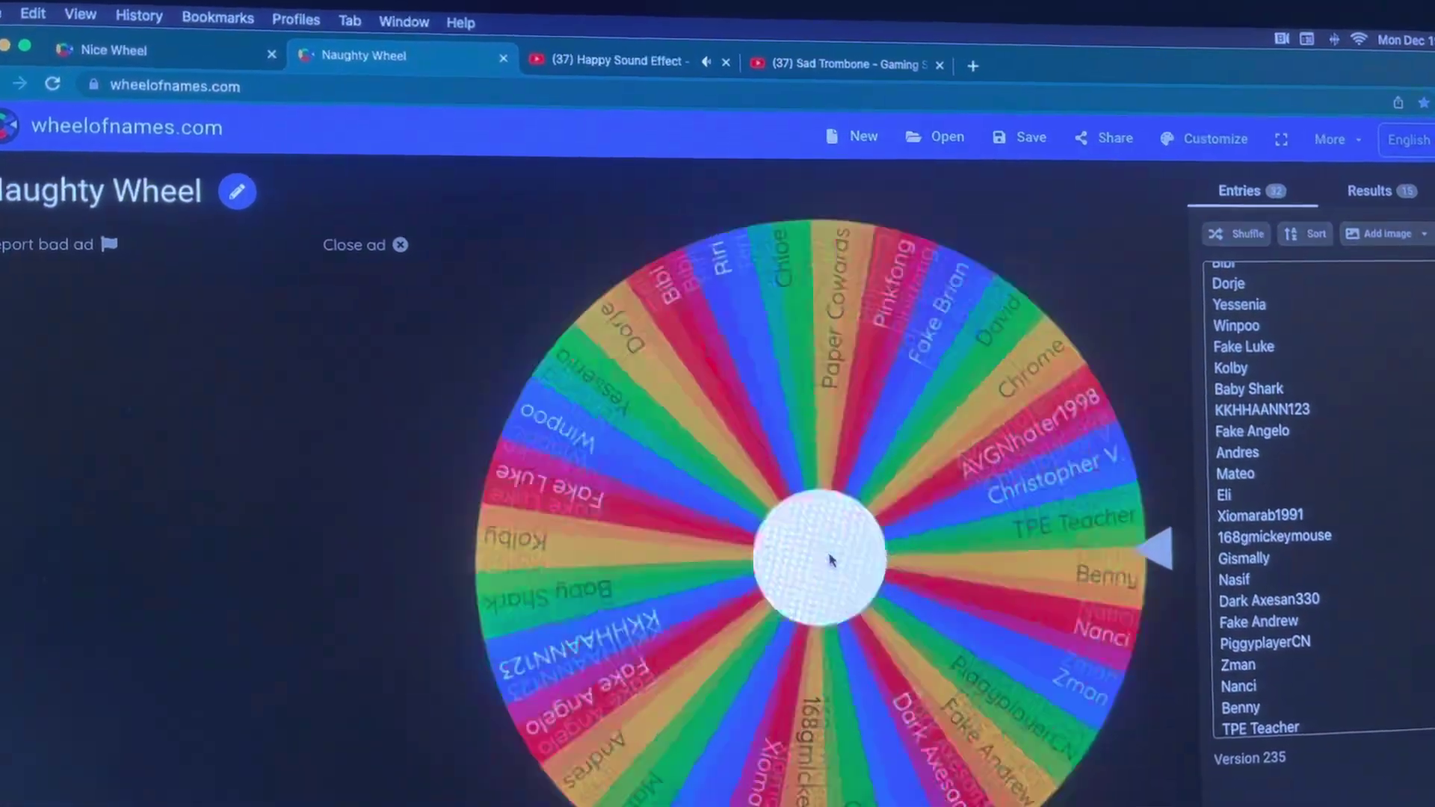
Step: Spin the Naughty Wheel so it lands on 168gmickeymouse
click(824, 572)
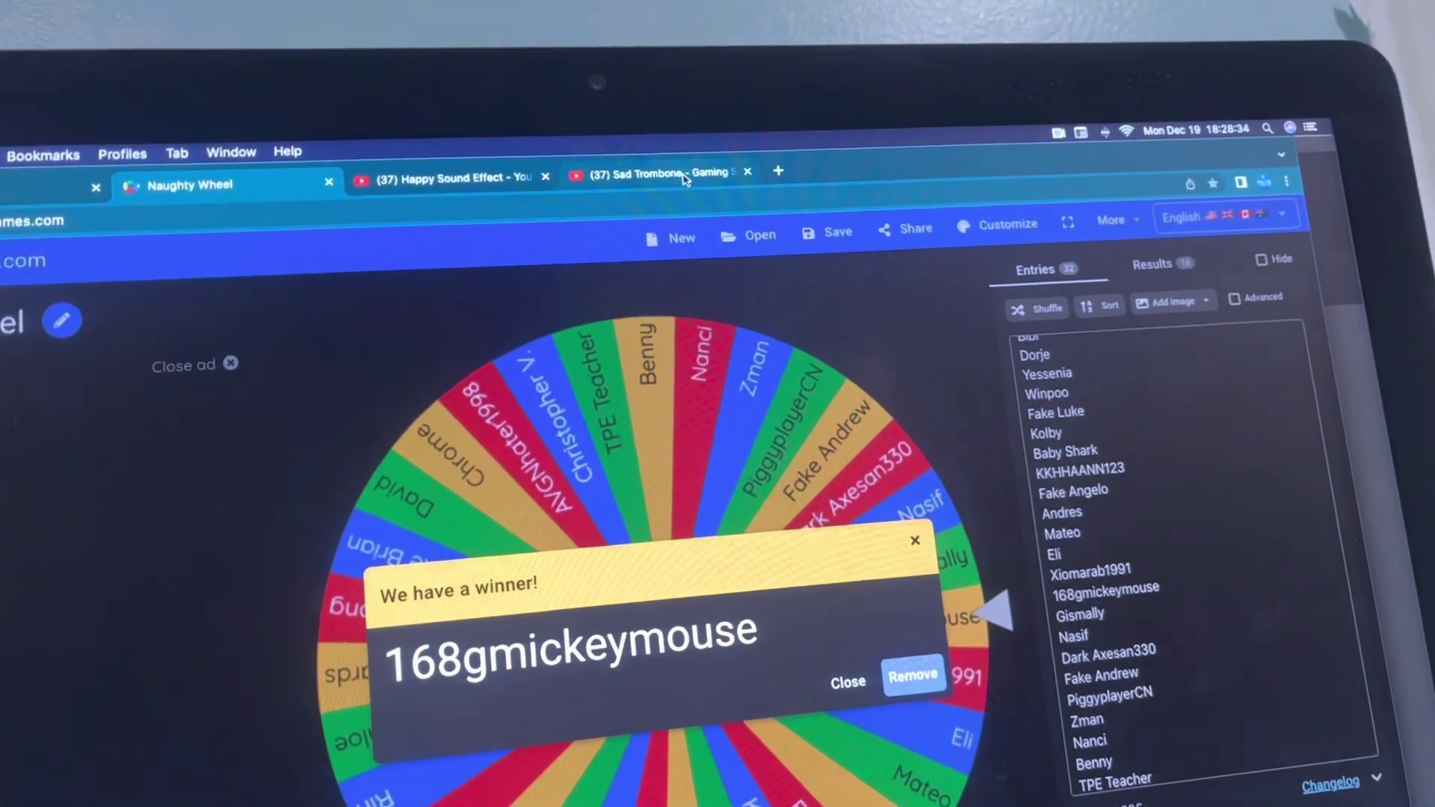
click(662, 173)
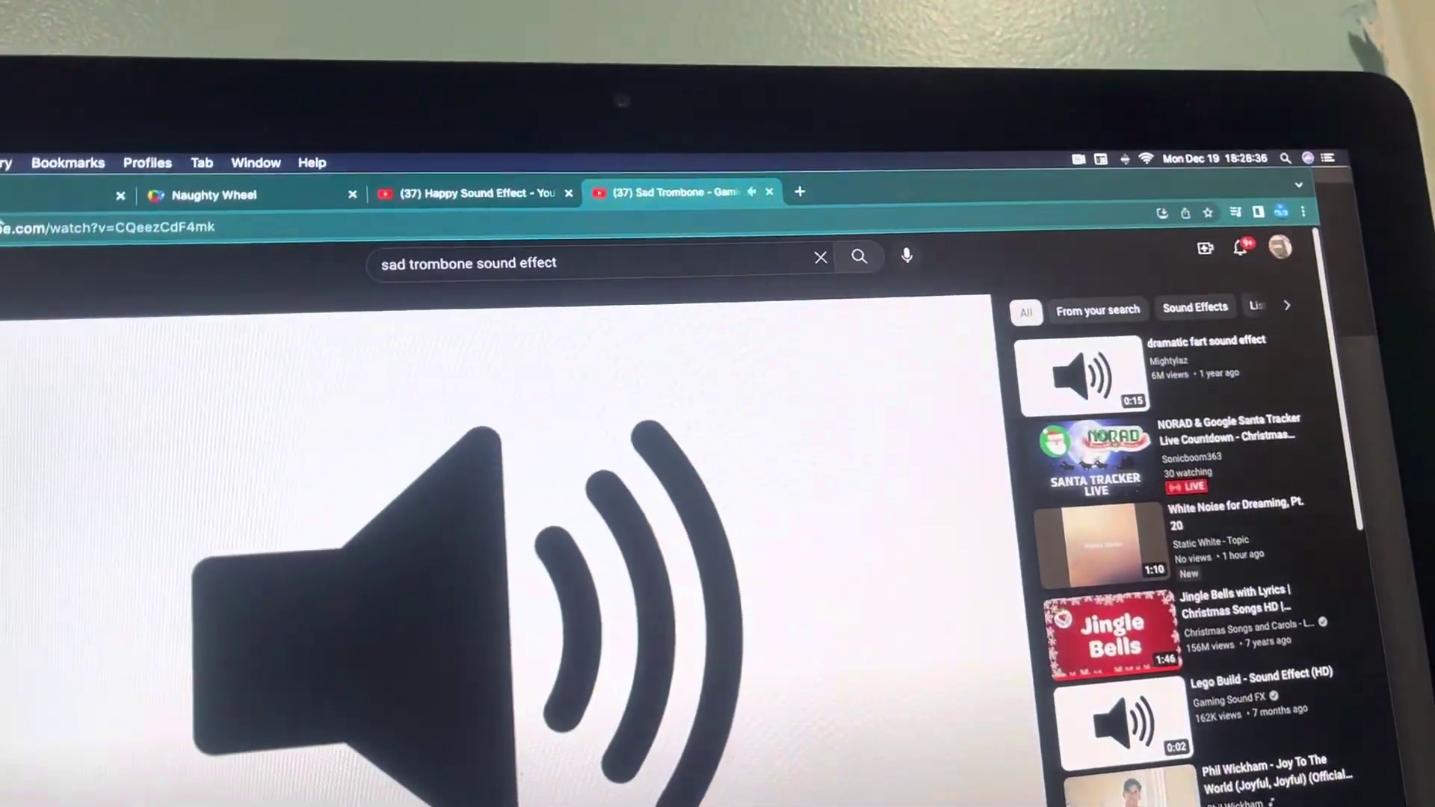
key(super+2)
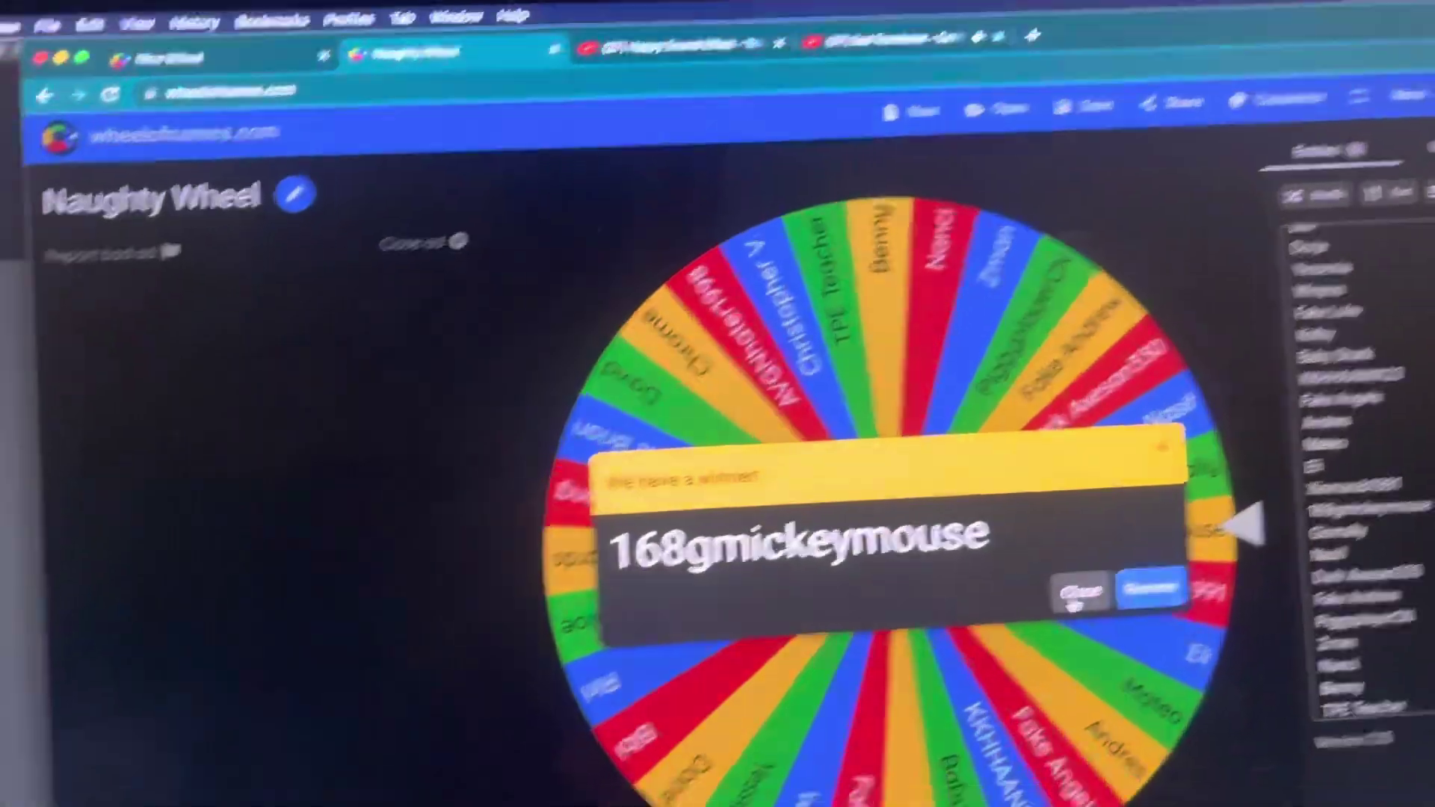
click(1077, 595)
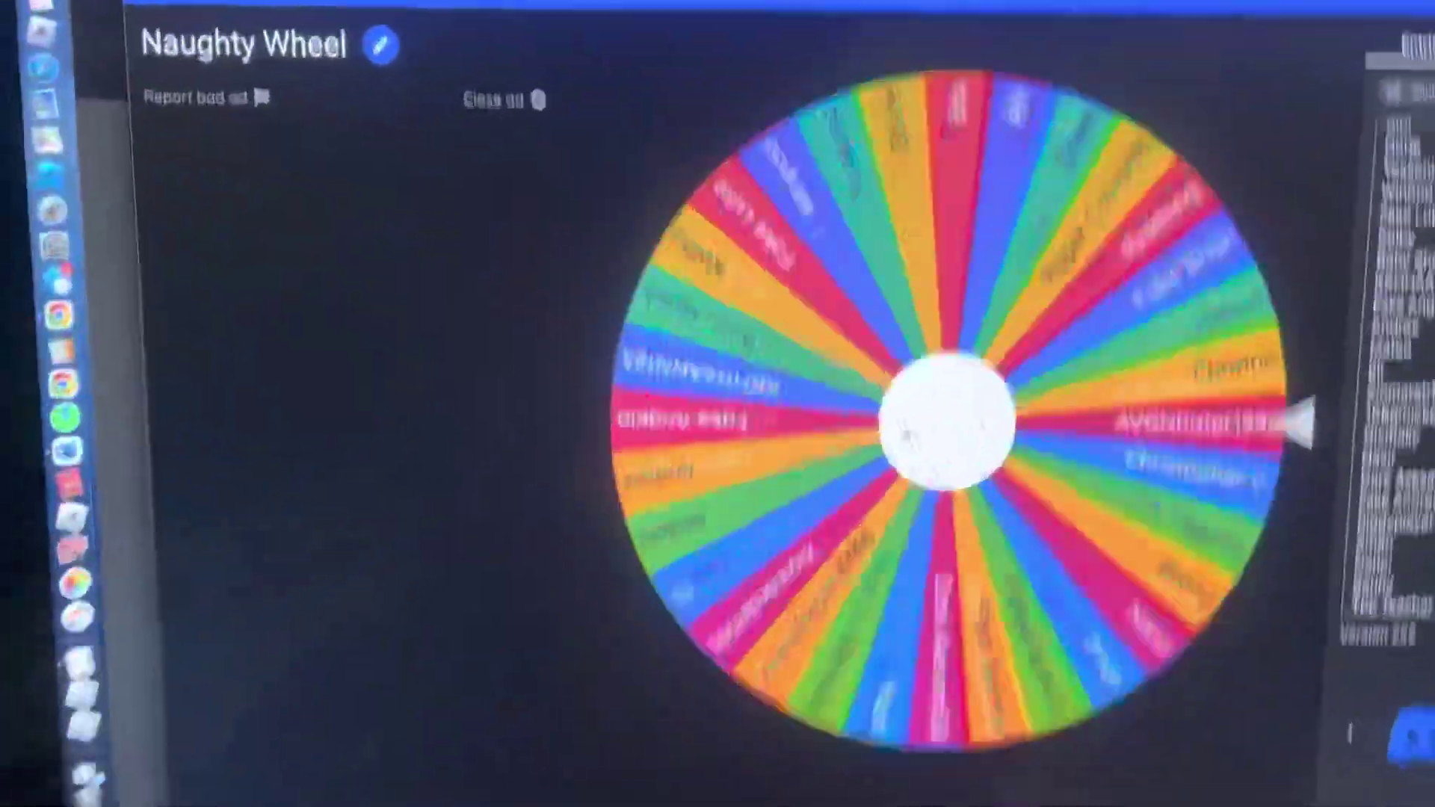
click(831, 493)
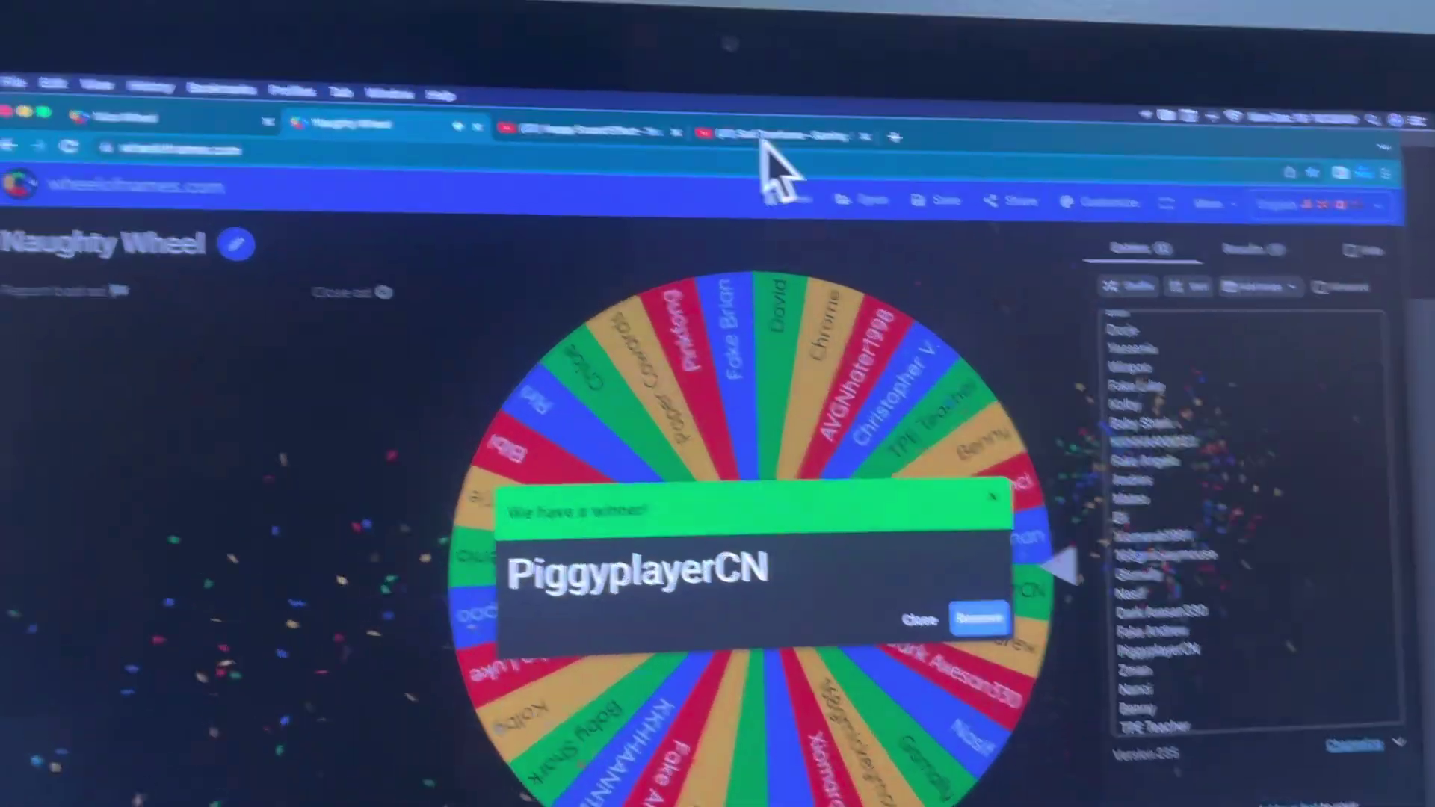
click(774, 135)
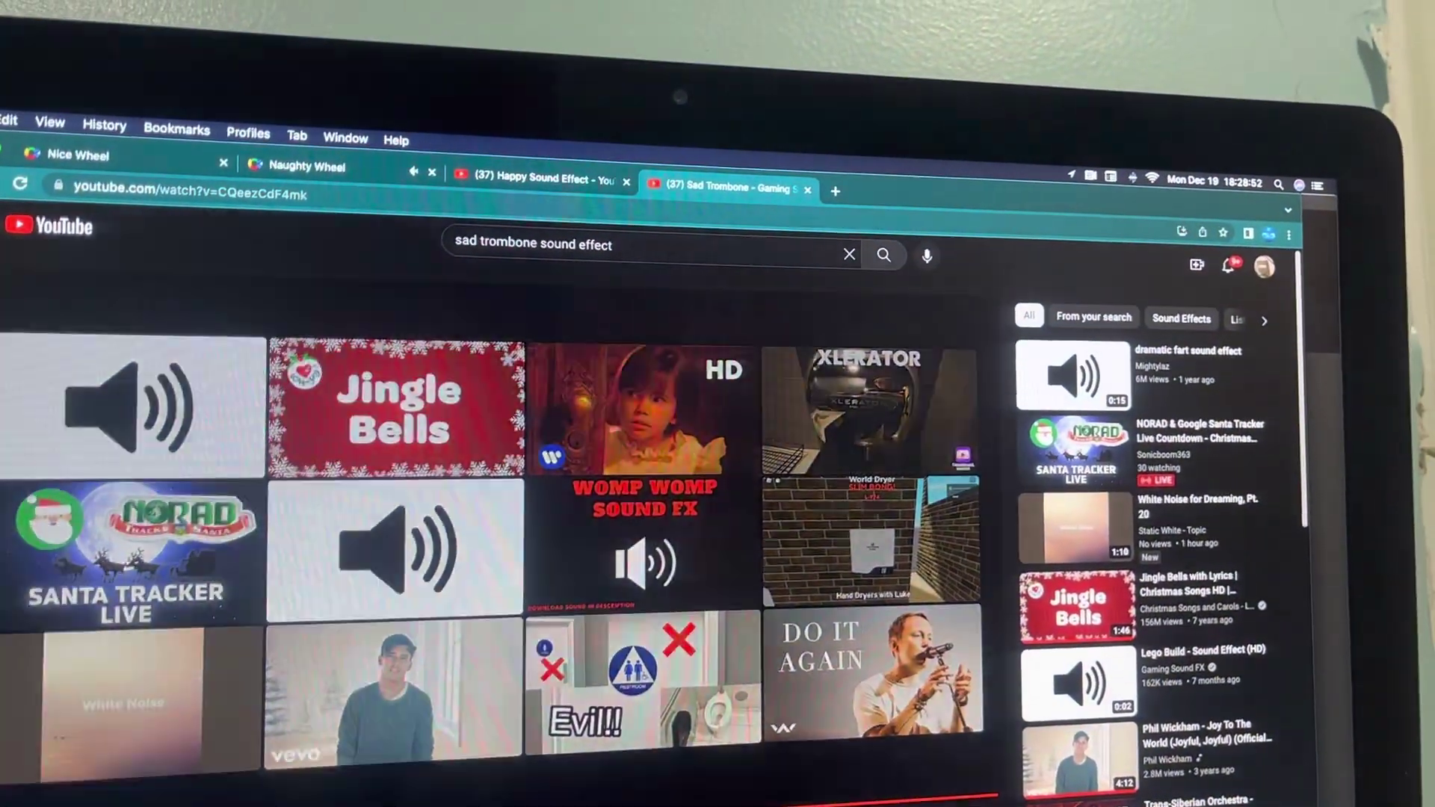
click(404, 482)
click(326, 167)
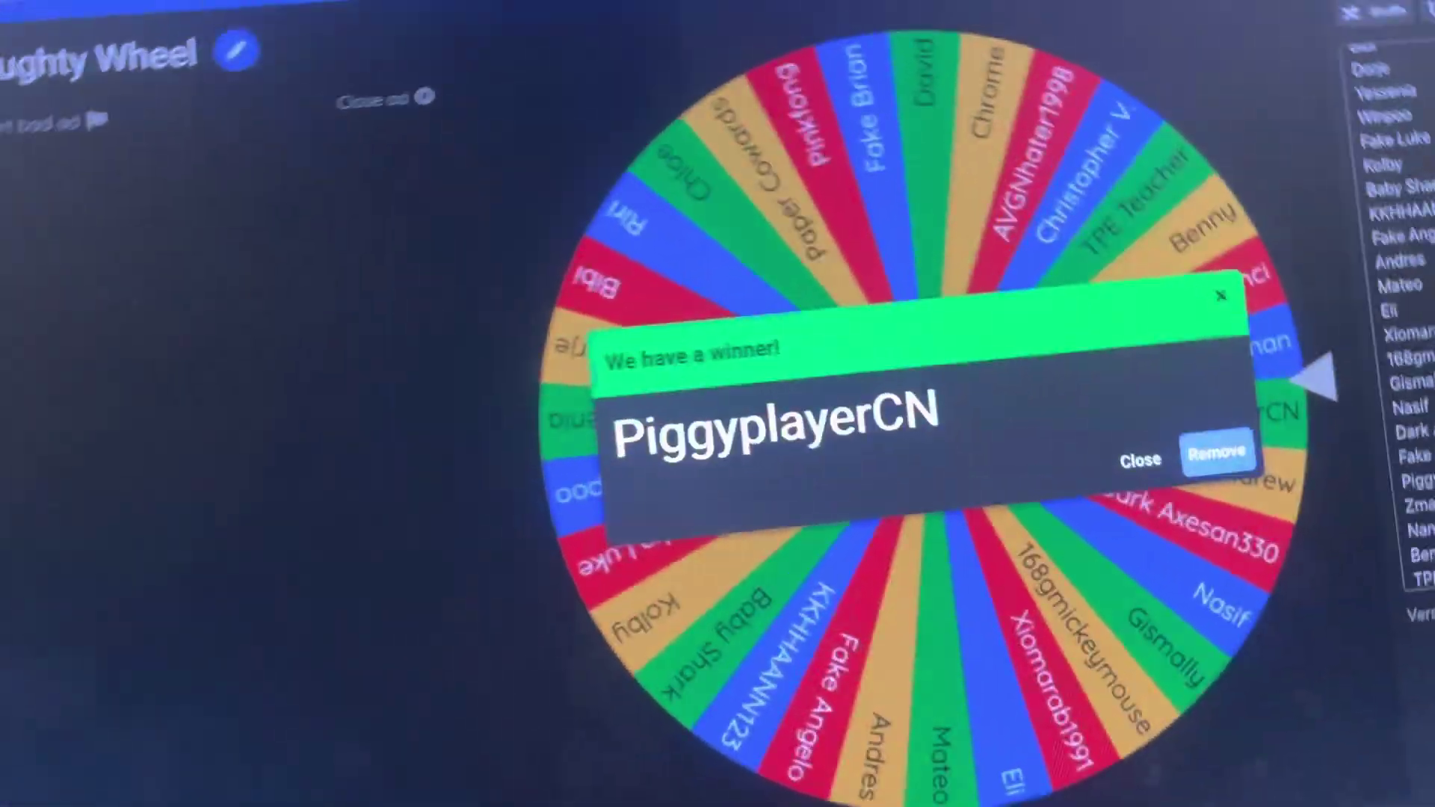
Step: Close PiggyplayerCN's dialog, spin to Bibi, and close Bibi's dialog without removing her
click(1141, 460)
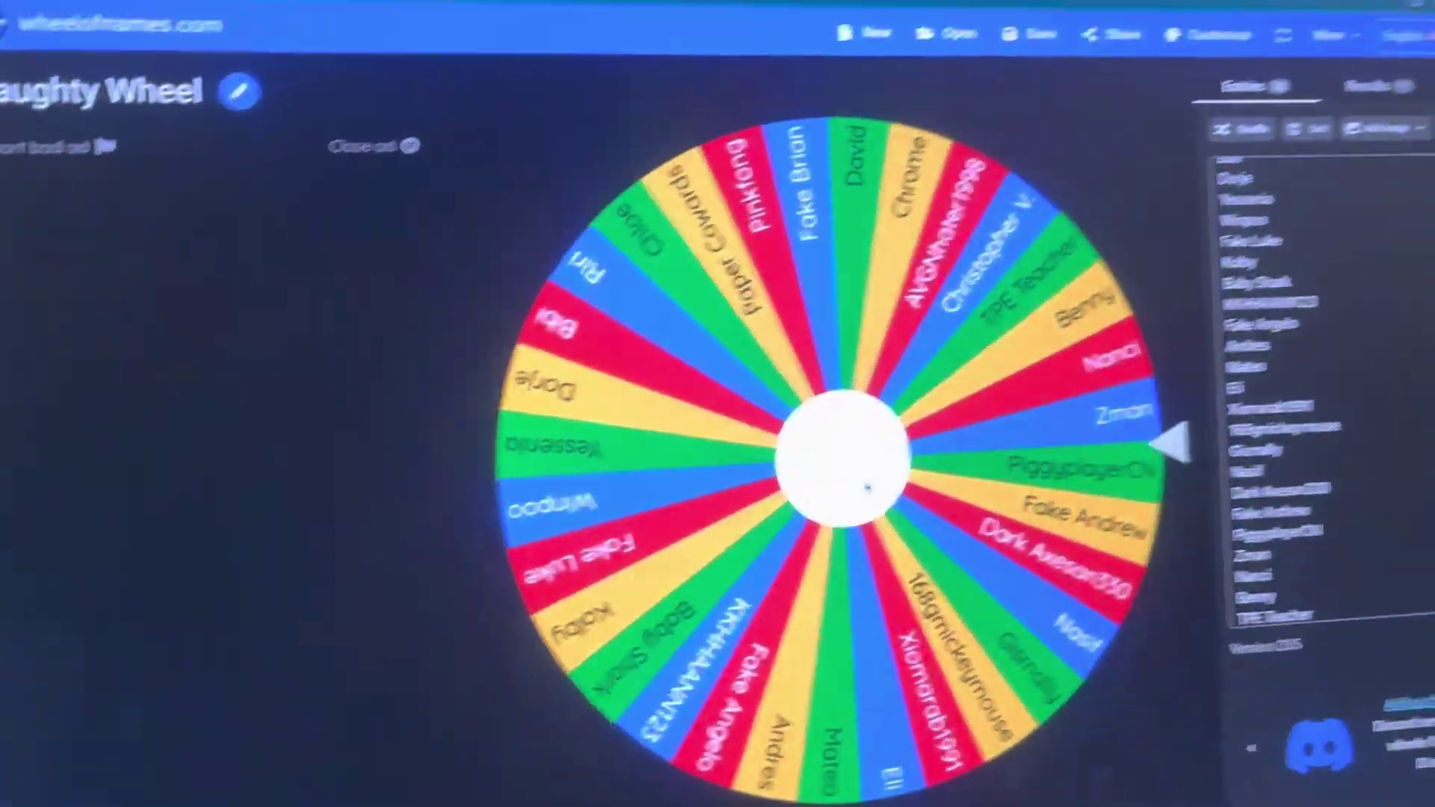
click(866, 486)
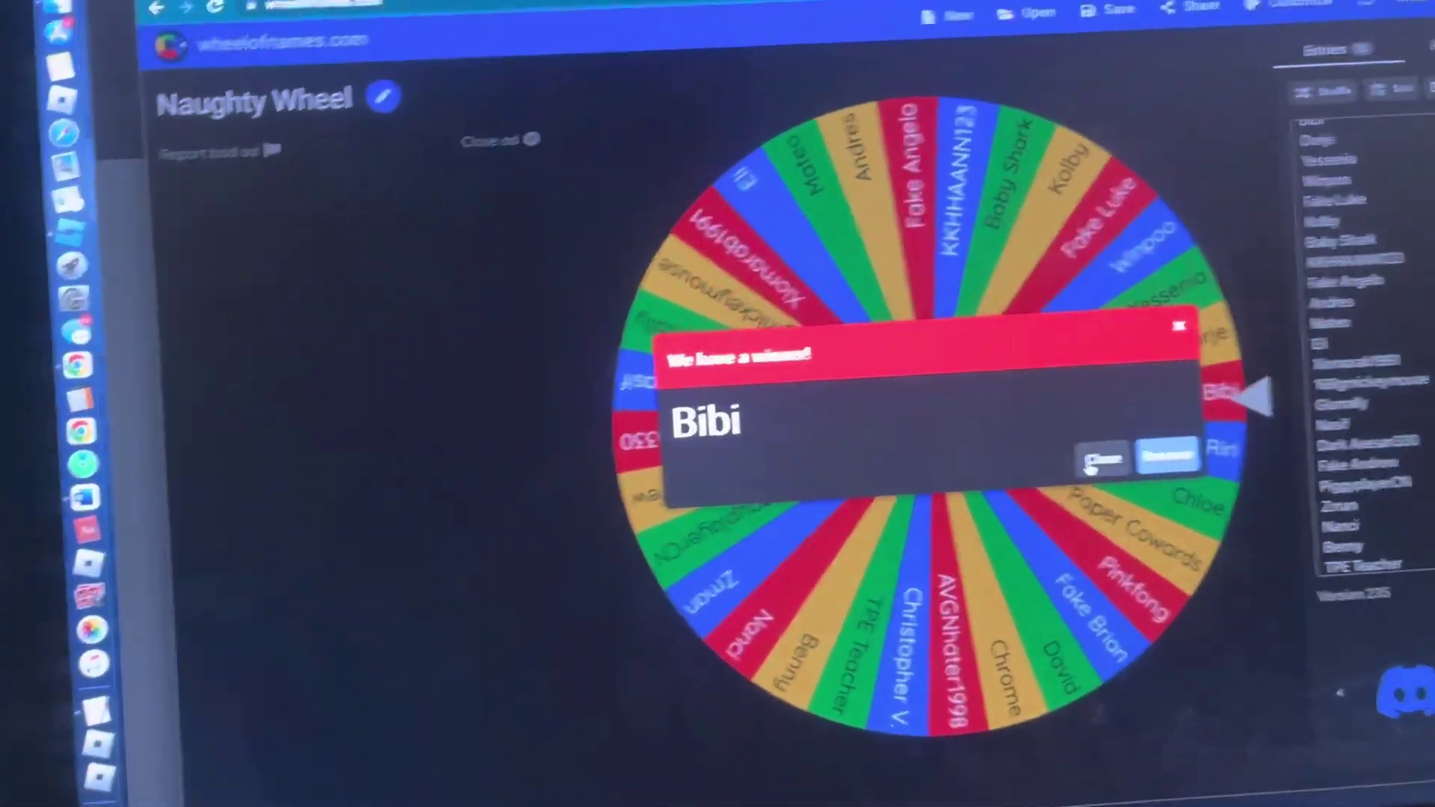
click(1036, 385)
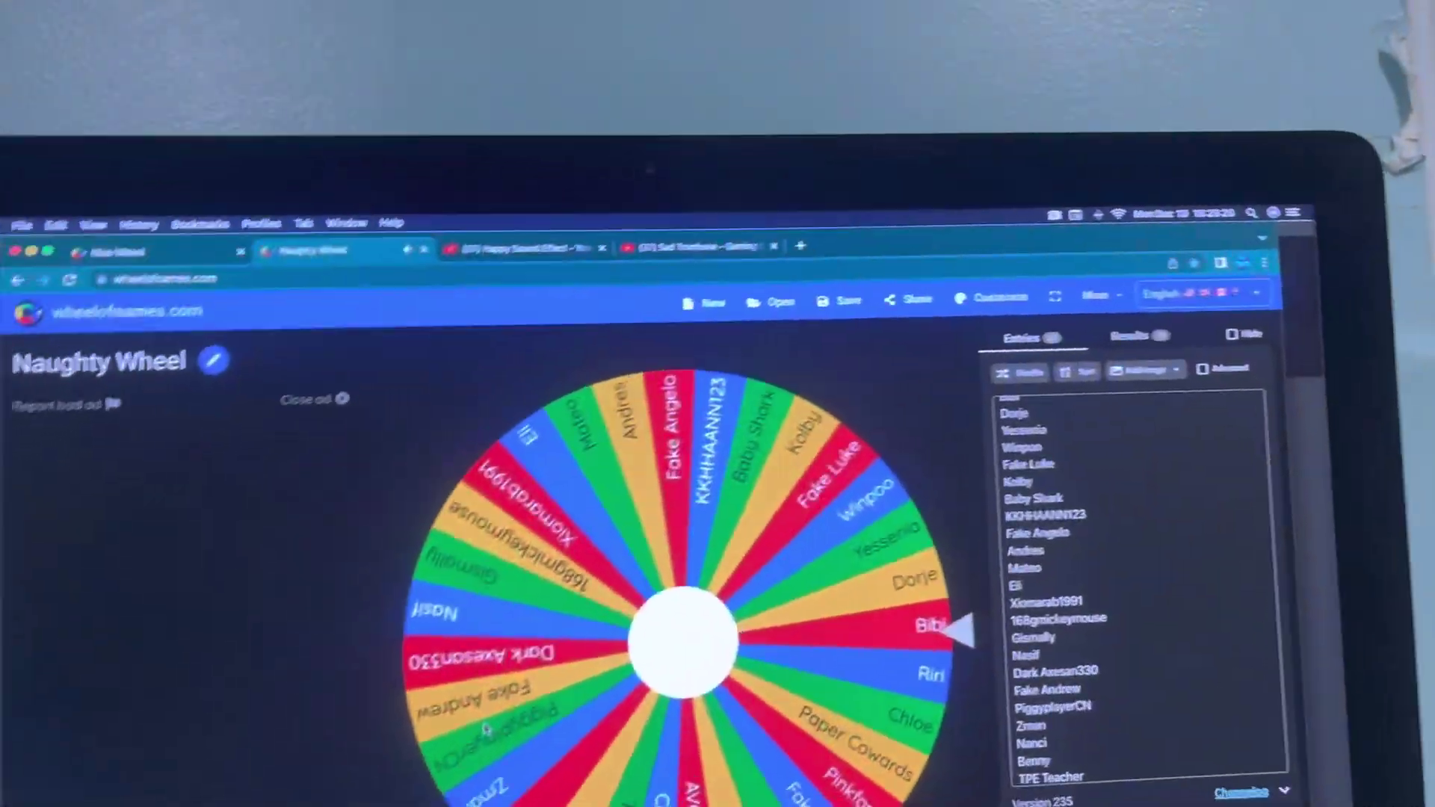